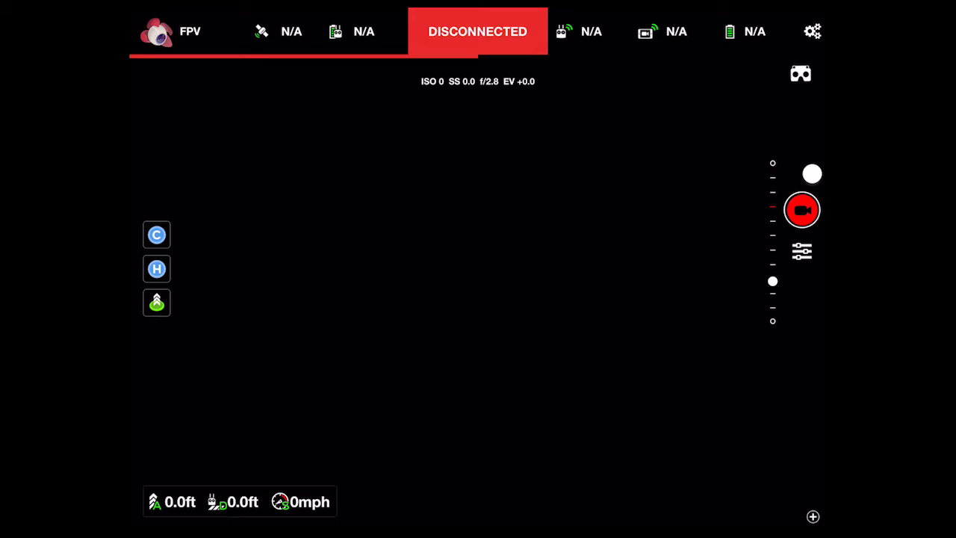
Switch Litchi's flight mode to Orbit, then change it to Pano
left_click(157, 31)
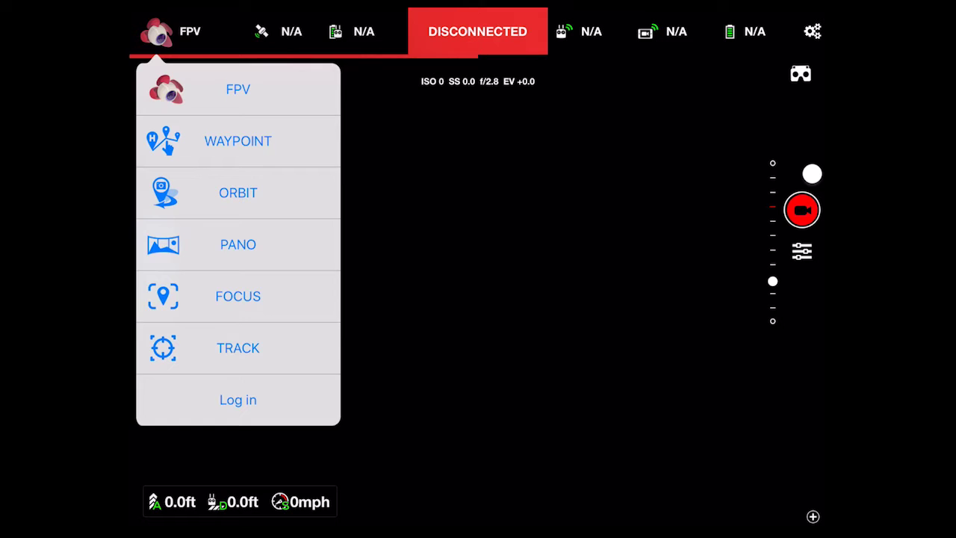
left_click(238, 192)
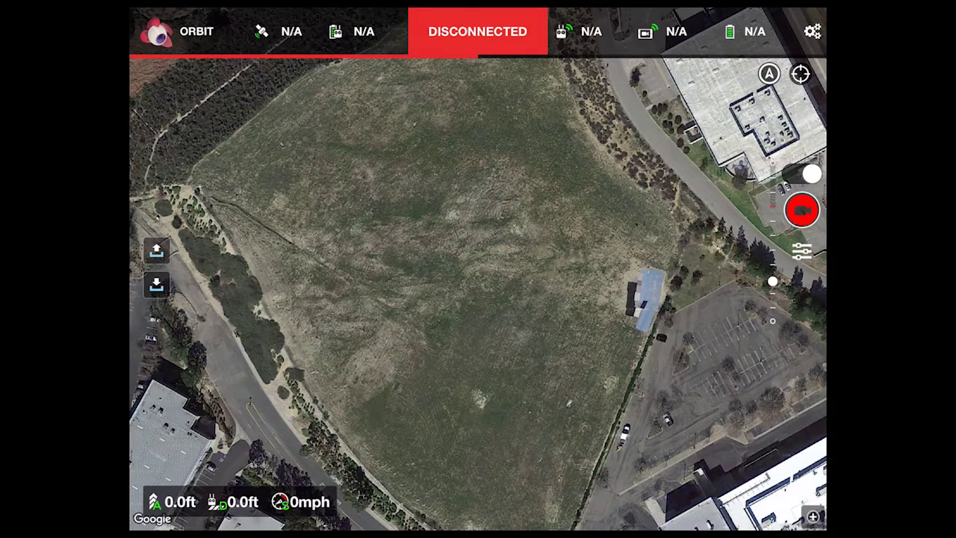
left_click(158, 31)
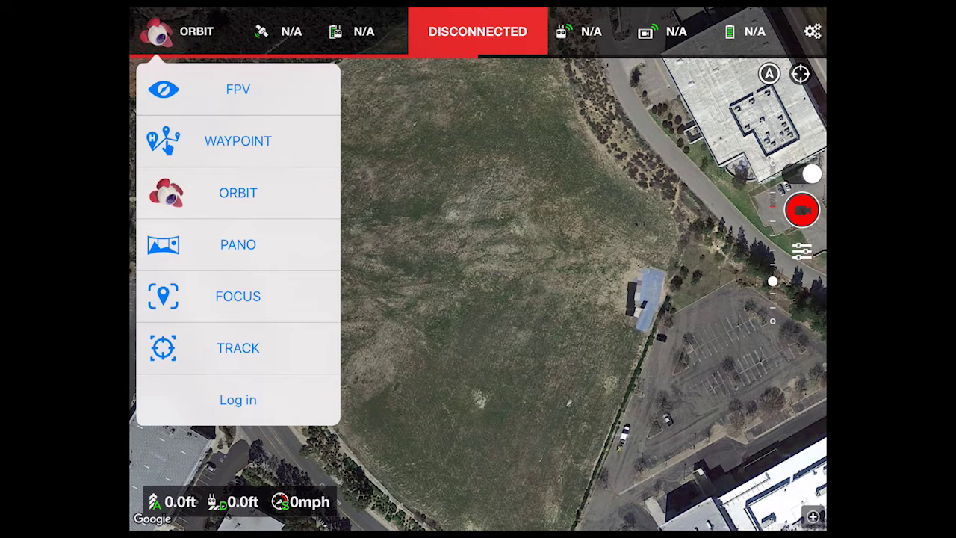
left_click(238, 245)
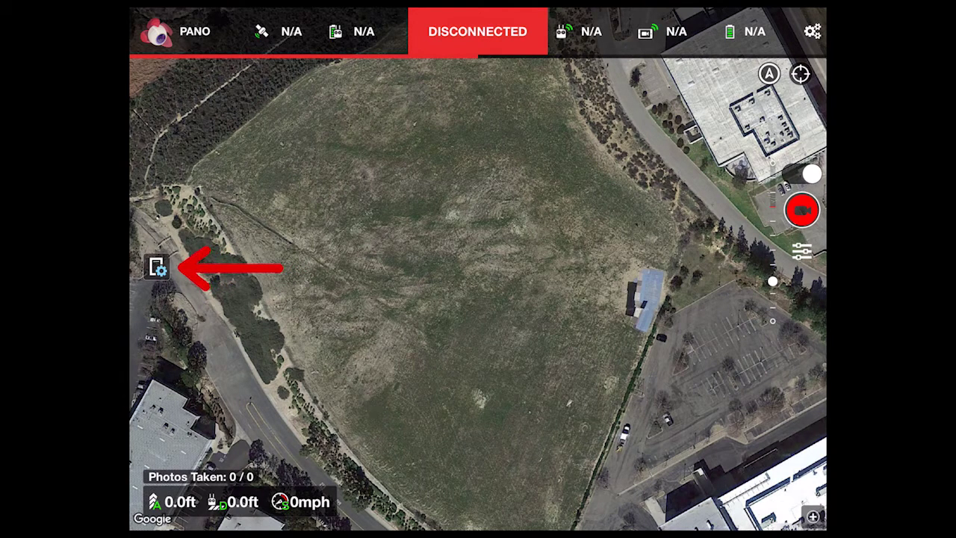
Check the Pano settings show a horizontal panorama of 8 photos per row, then close them
left_click(157, 266)
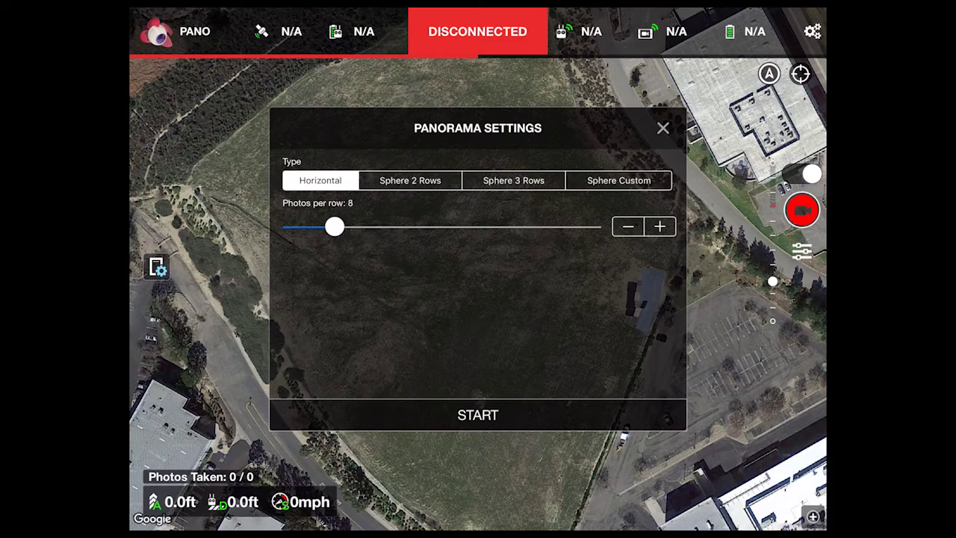
left_click(663, 128)
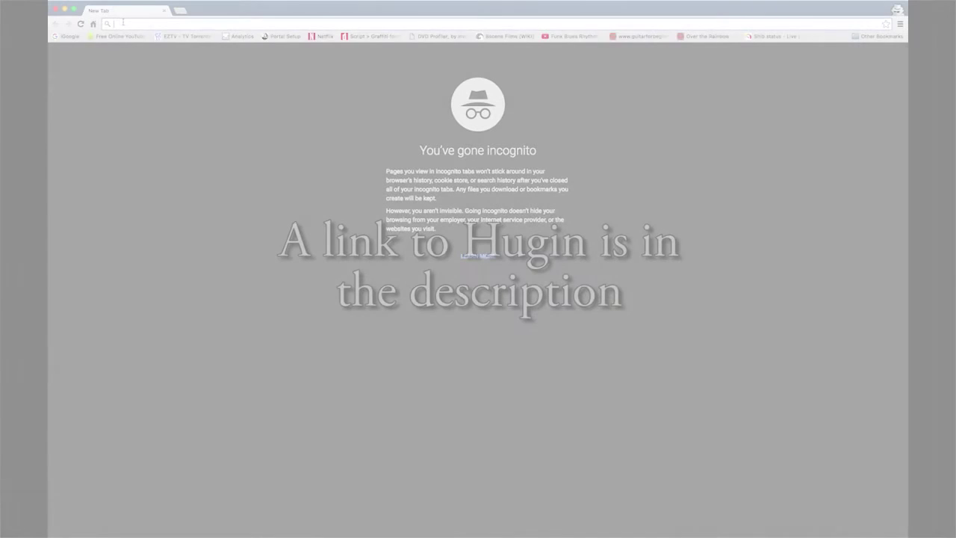
Go to hugin.sourceforge.net and open its Download page
type("http://hugin.sourceforge.net/")
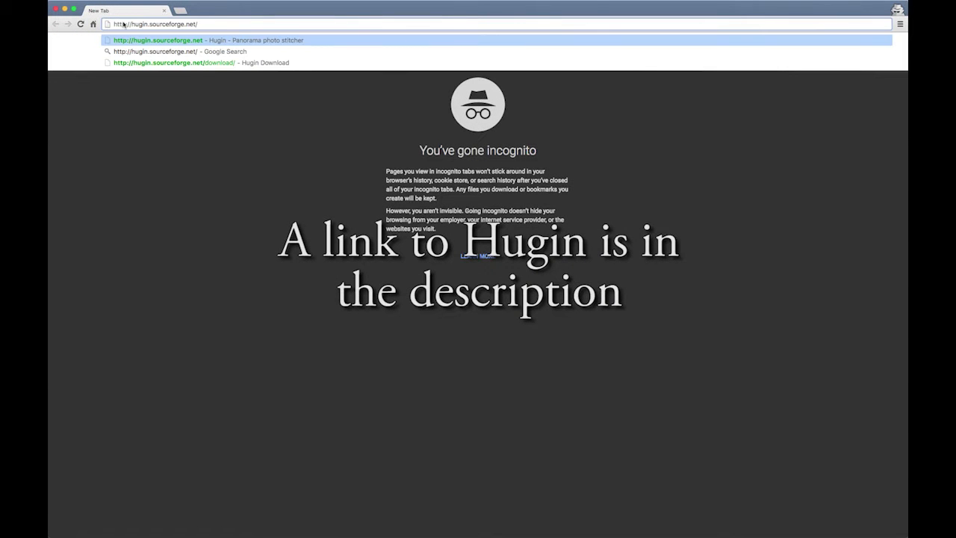
key("Return")
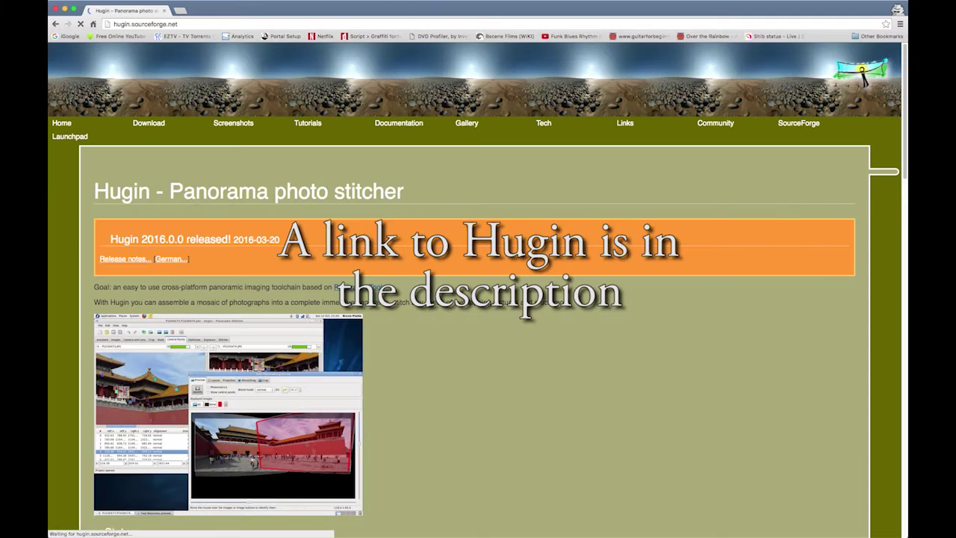
left_click(163, 132)
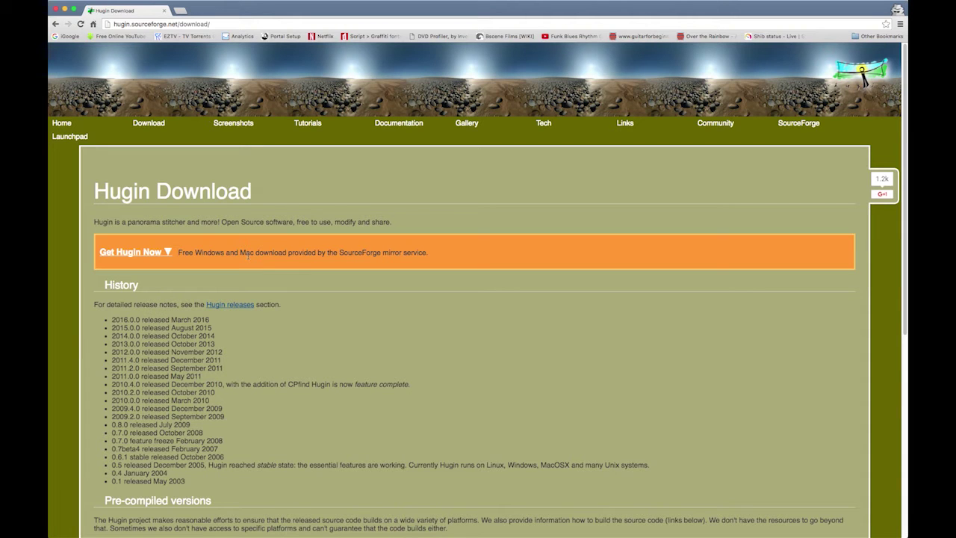
Save the Hugin 2014.0.0 Mac dmg bundle via its direct link
scroll(325, 260, "down", 3)
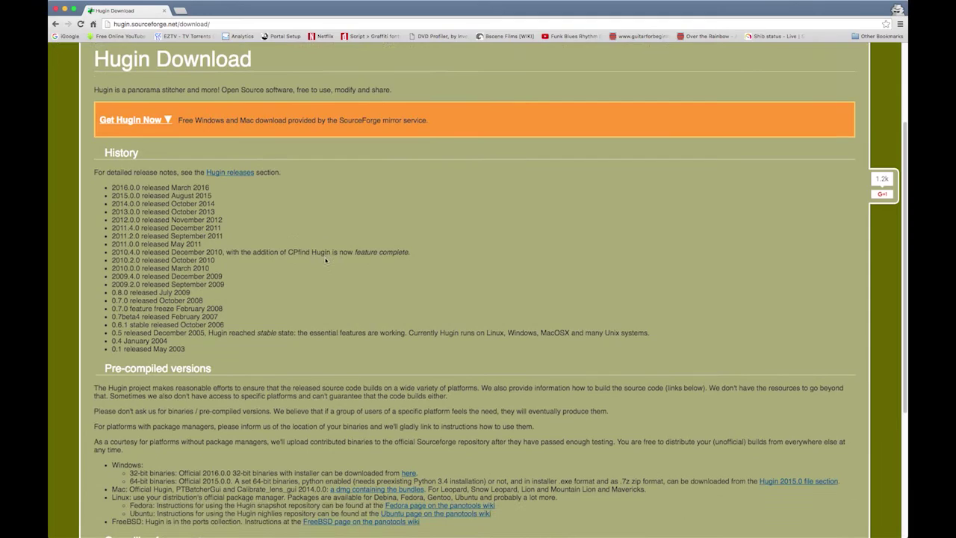
scroll(325, 260, "down", 5)
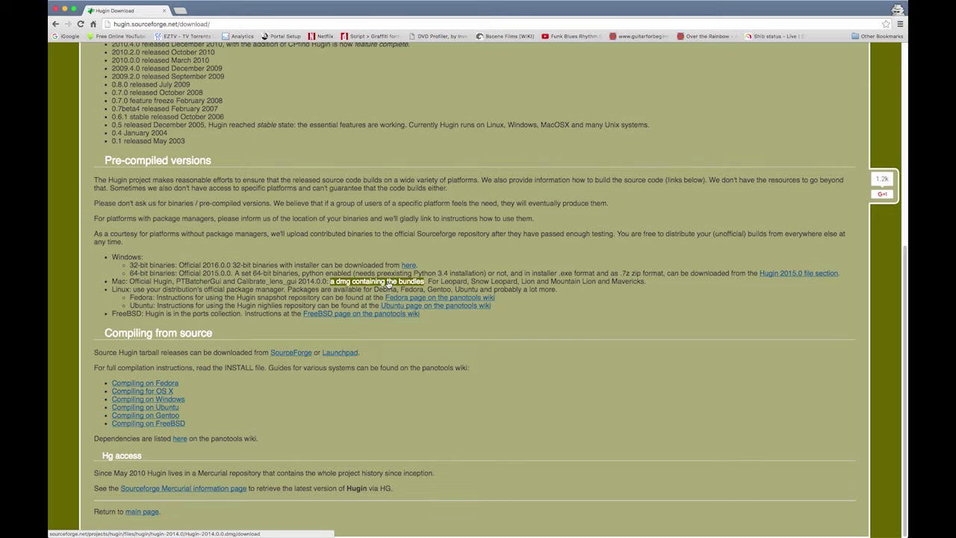
left_click(388, 283)
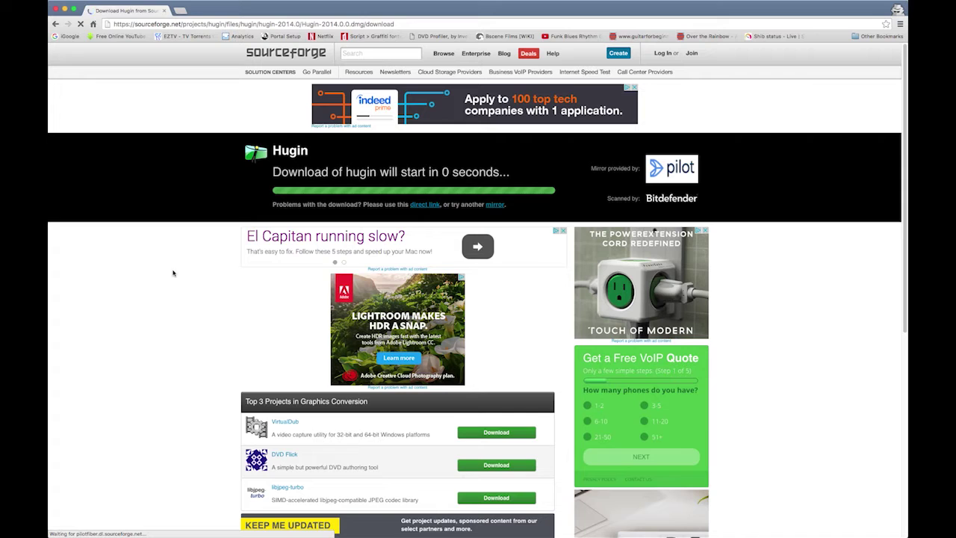
right_click(424, 207)
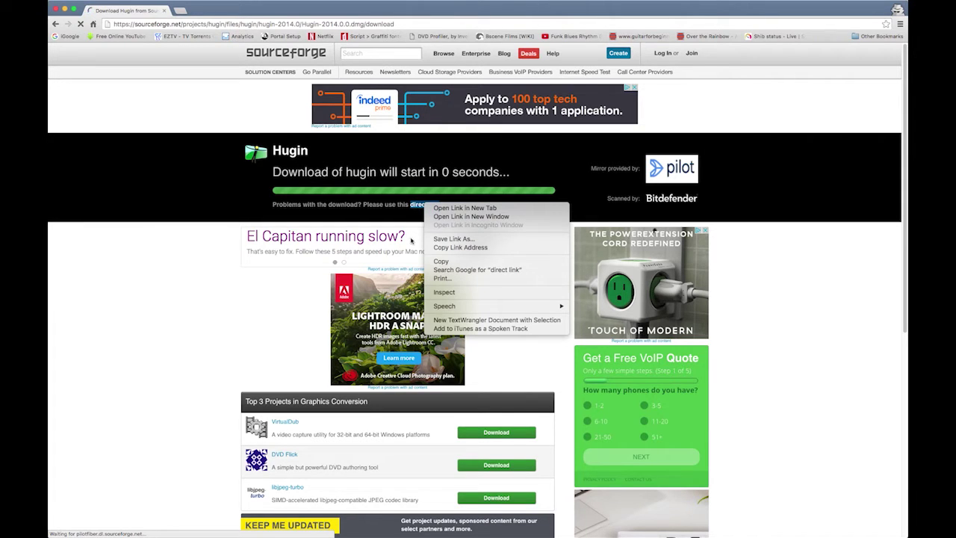
left_click(434, 239)
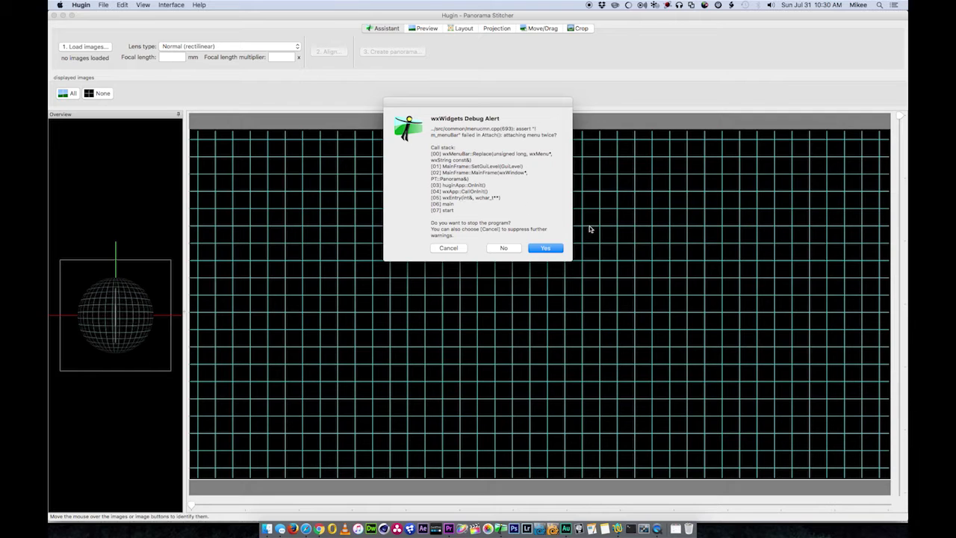
Decline the wxWidgets debug alert, close the Tip of the Day, and go to the Assistant
left_click(507, 248)
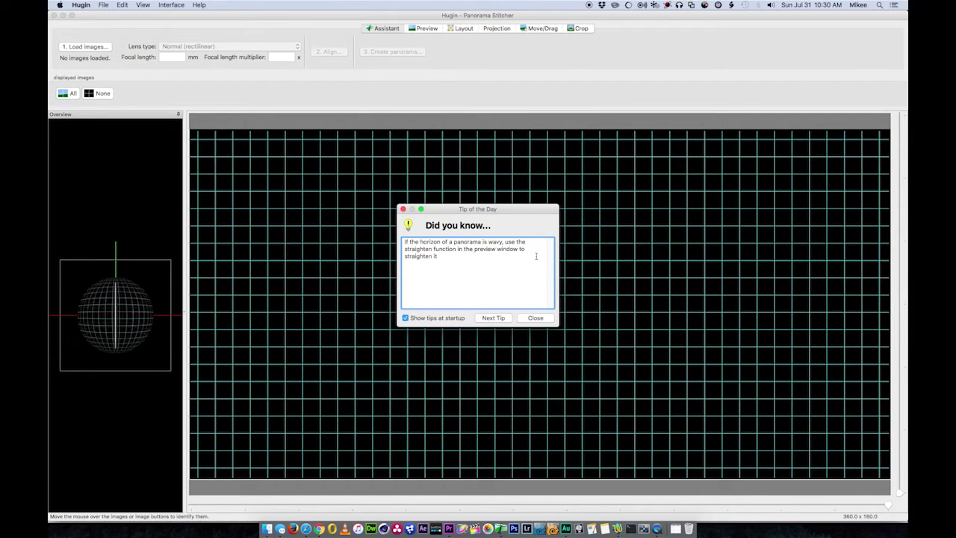
left_click(536, 317)
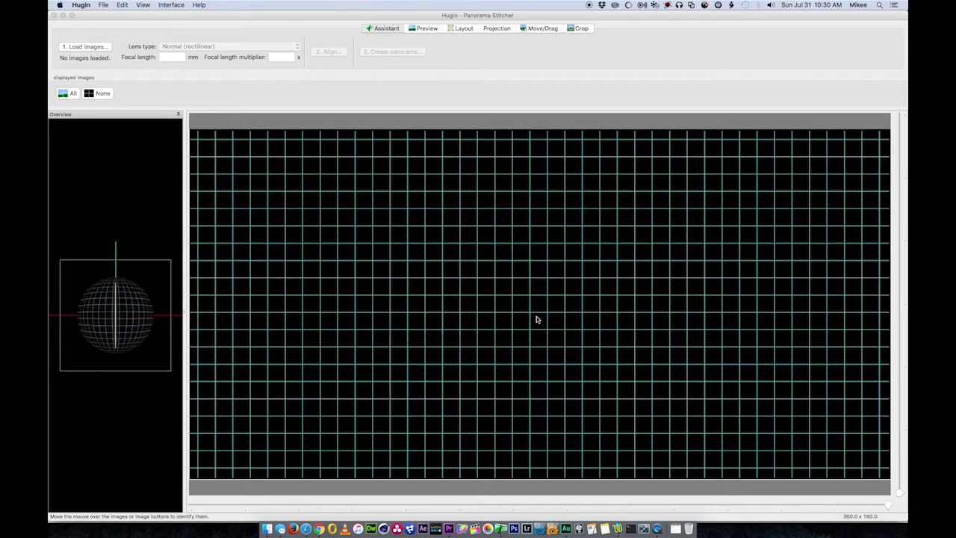
left_click(373, 28)
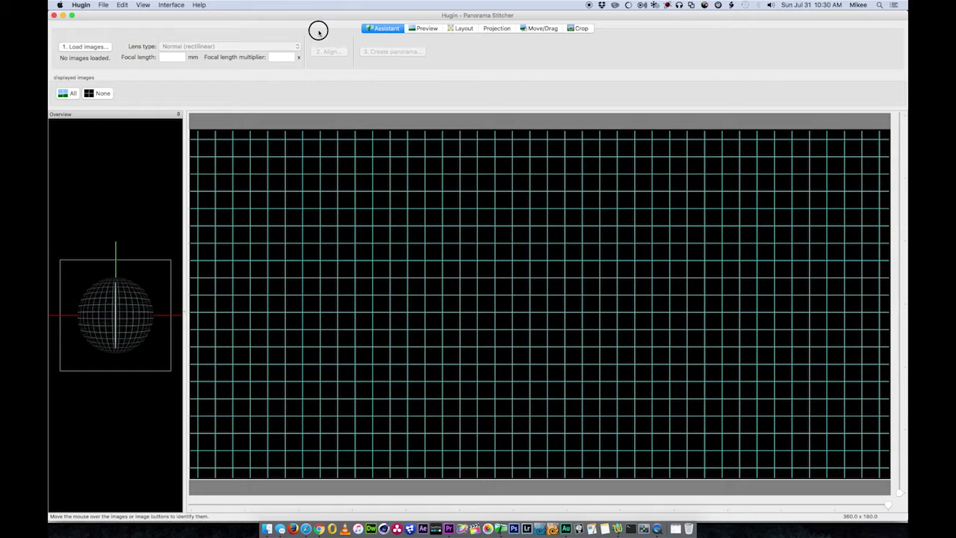
left_click(69, 46)
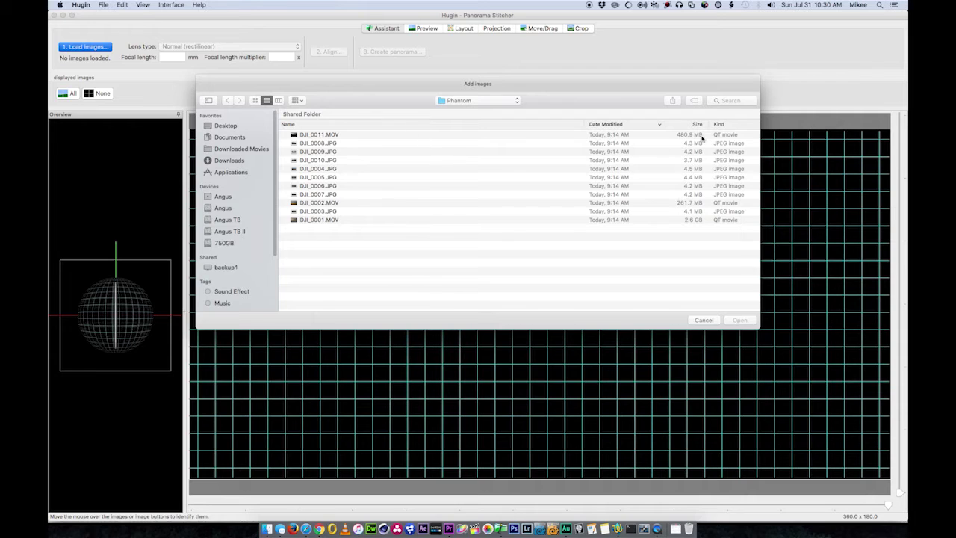
Load the eight photos DJI_0003.JPG through DJI_0010.JPG from the Phantom folder
left_click(721, 124)
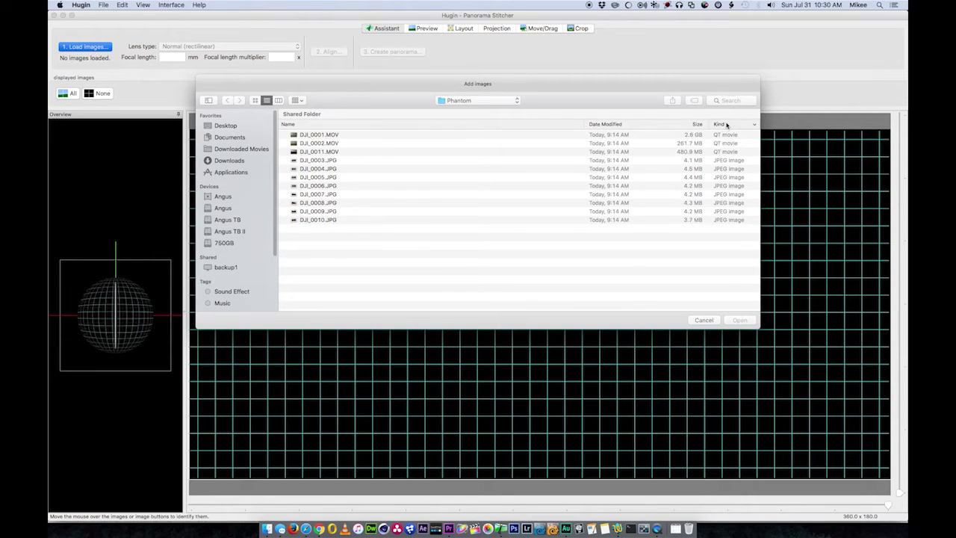
left_click(340, 159)
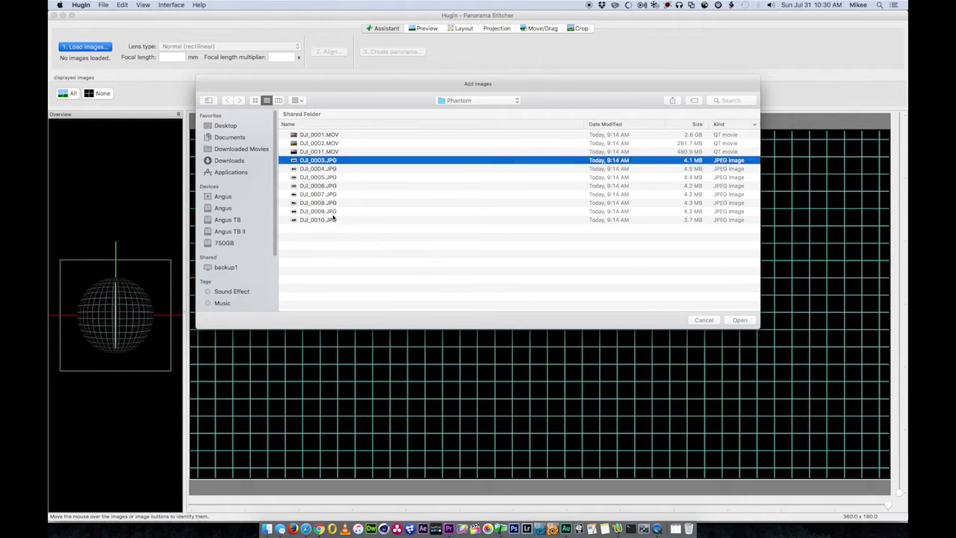
left_click(333, 220, "shift")
left_click(738, 320)
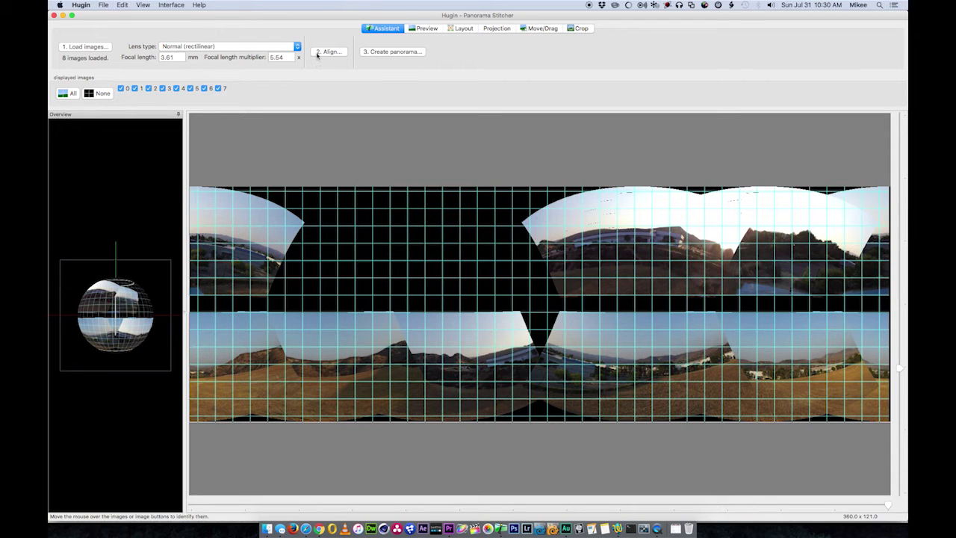
Auto-align the eight photos into one seamless horizontal strip
left_click(321, 52)
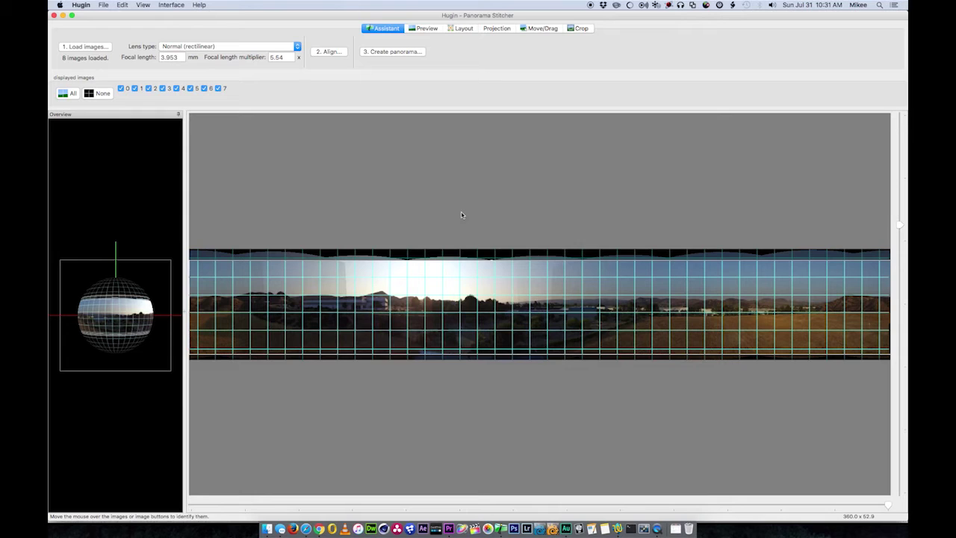
left_click(396, 51)
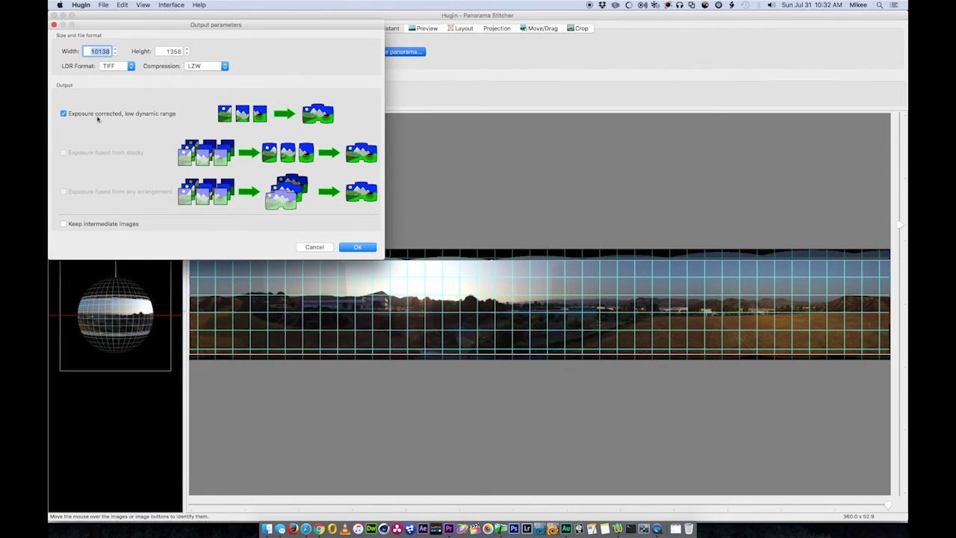
Save the project and stitch the panorama with output prefix 'DJI_0003 - DJI_0010'
left_click(357, 246)
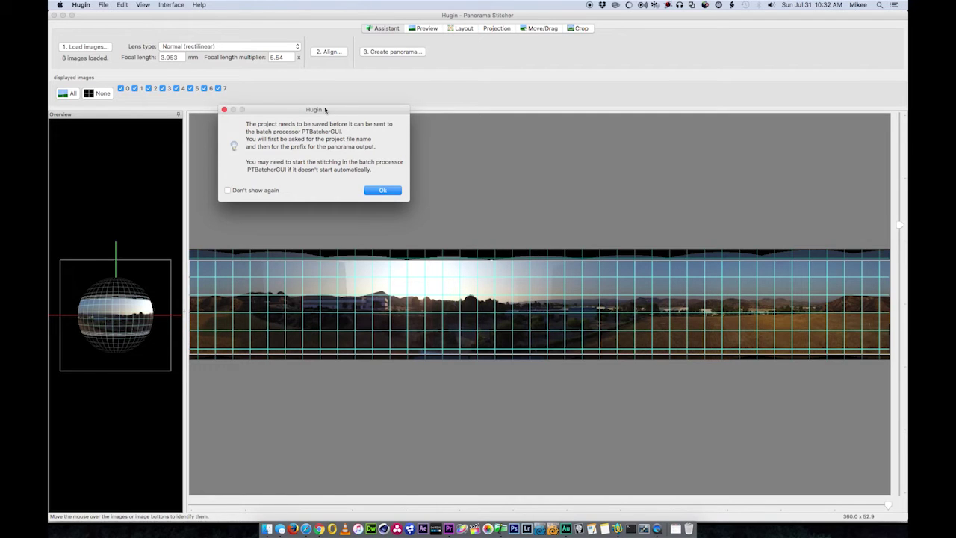
left_click(389, 190)
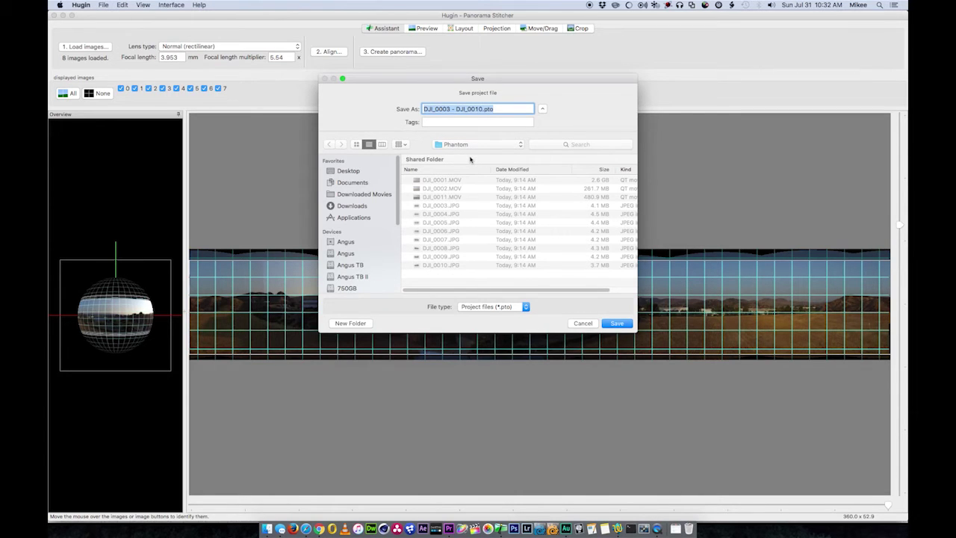
key("Return")
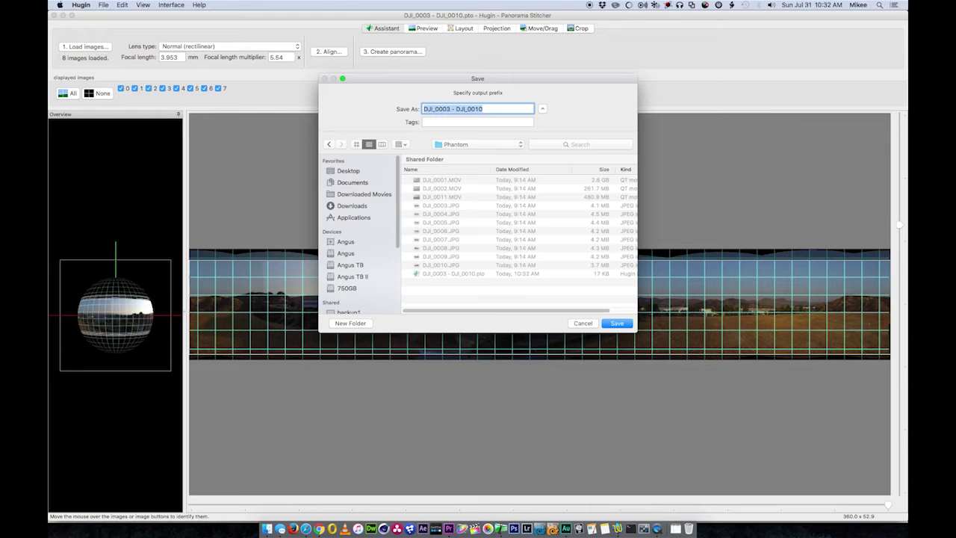
key("Return")
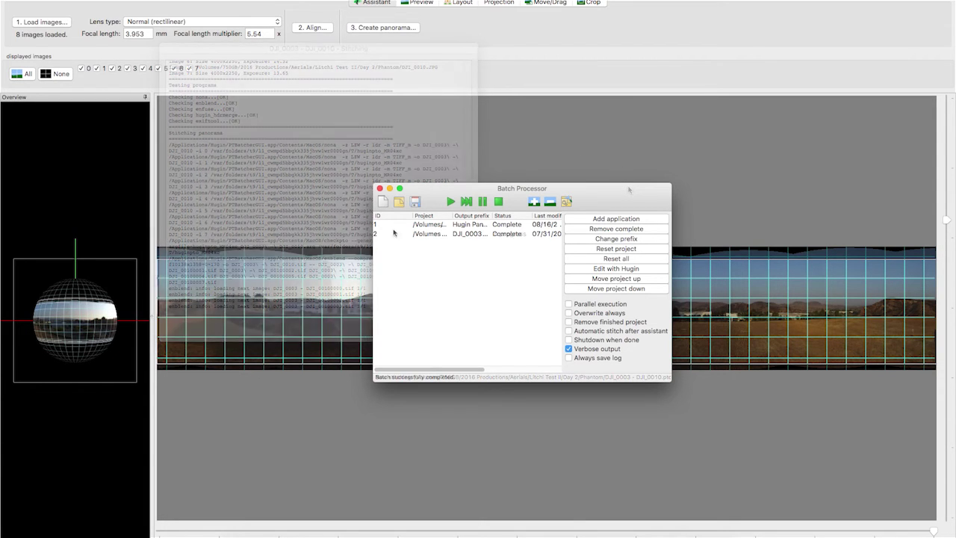
left_click(243, 523)
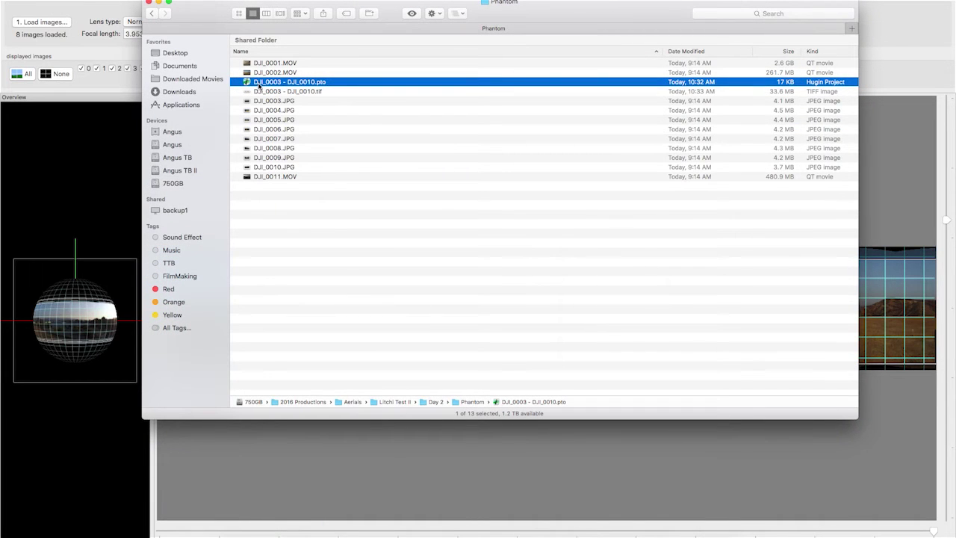
Quick Look the stitched DJI_0003 - DJI_0010.tif panorama in the Phantom folder
left_click(261, 93)
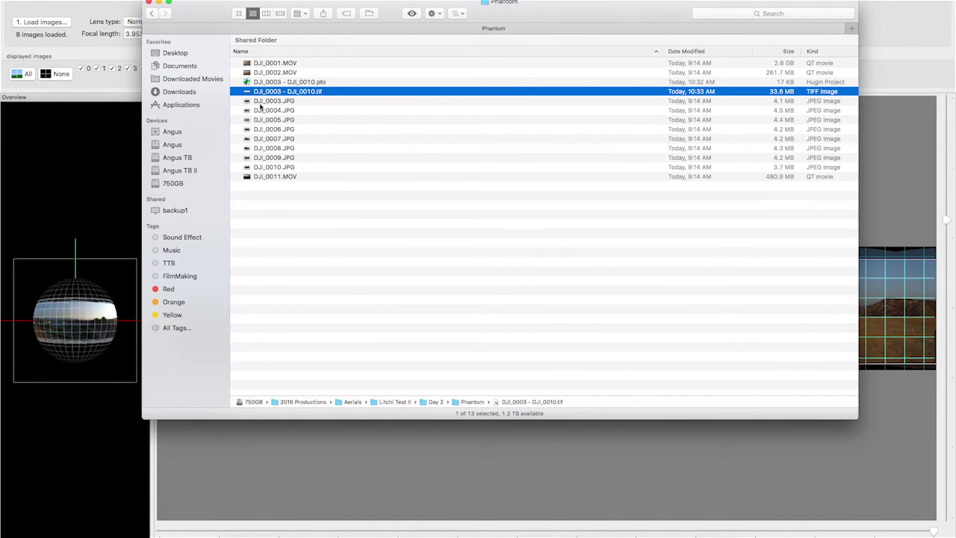
key("space")
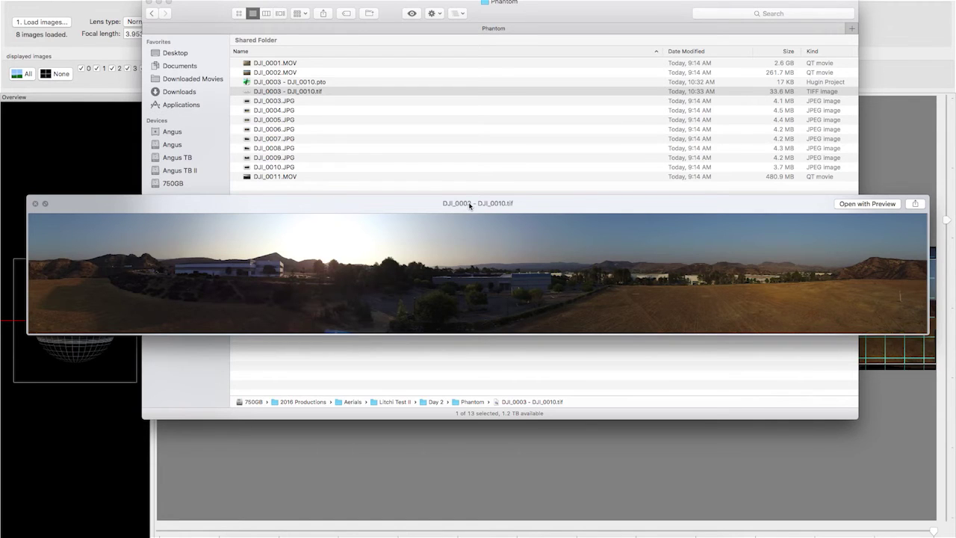
key("space")
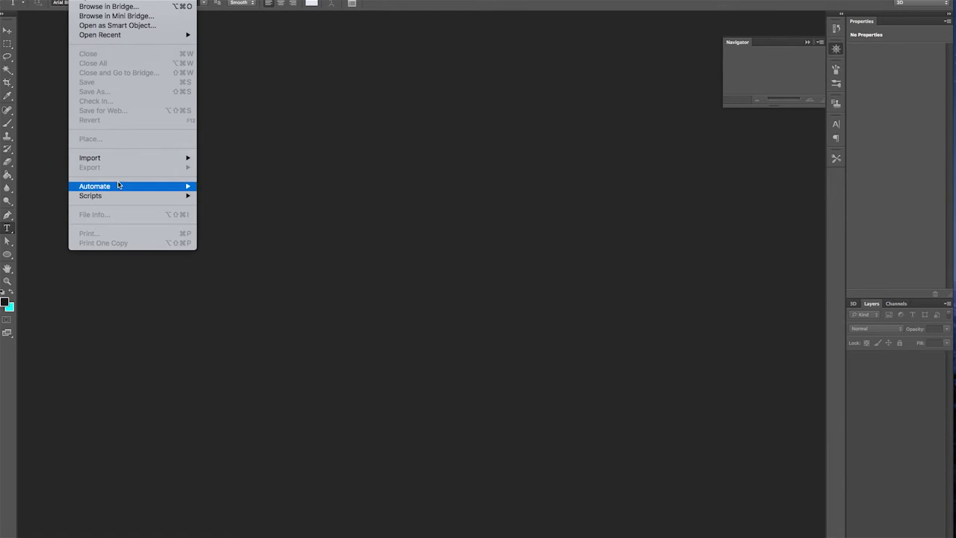
Add DJI_0003.JPG through DJI_0010.JPG as source files in Photomerge
mouse_move(120, 186)
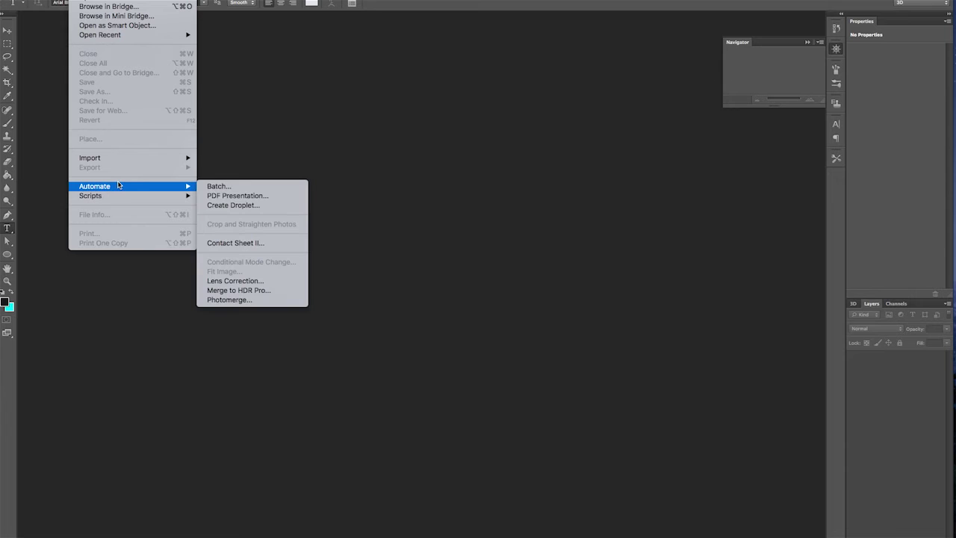
left_click(266, 300)
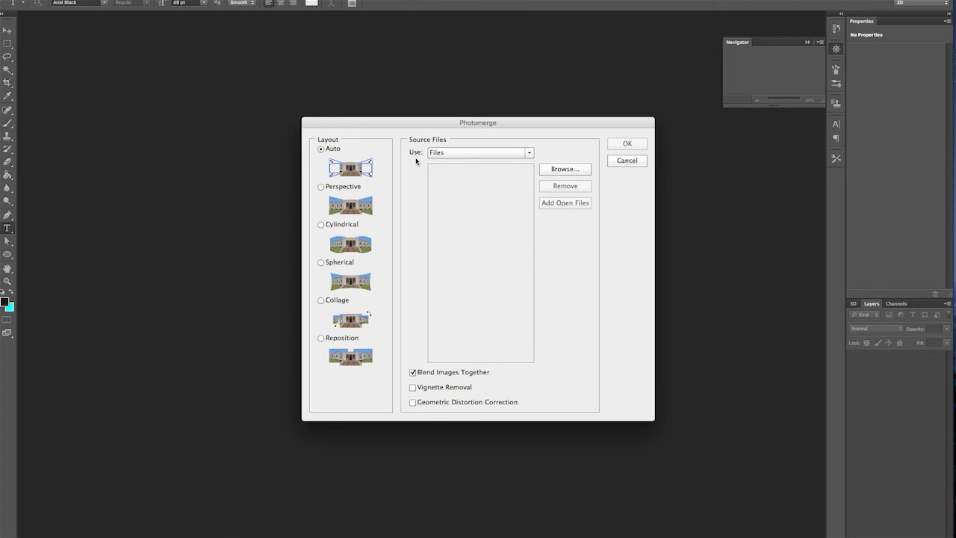
left_click(572, 171)
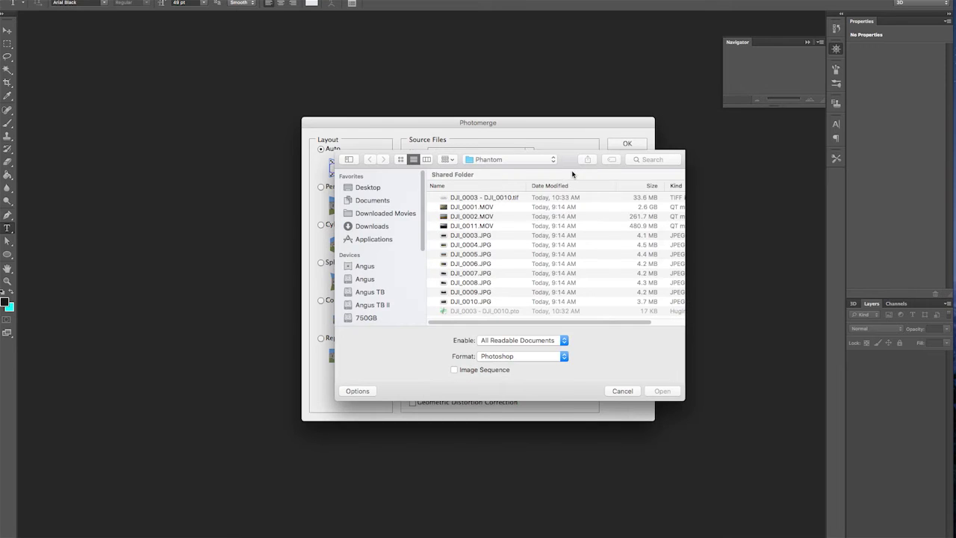
left_click(487, 237)
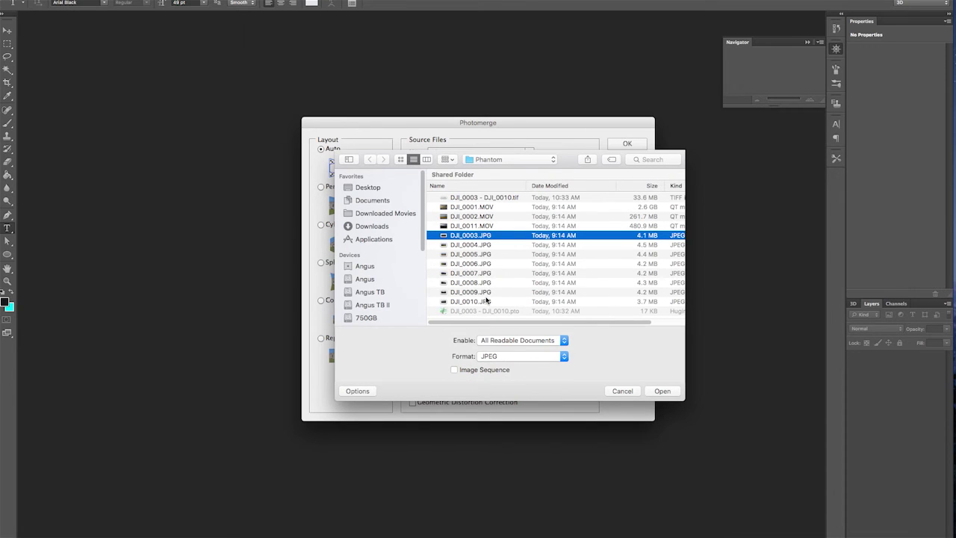
left_click(488, 302, "shift")
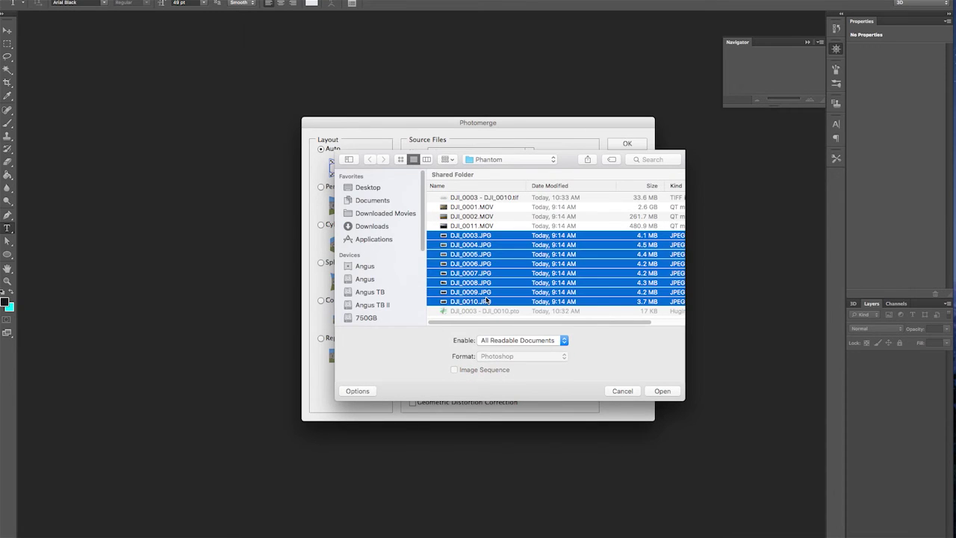
left_click(663, 391)
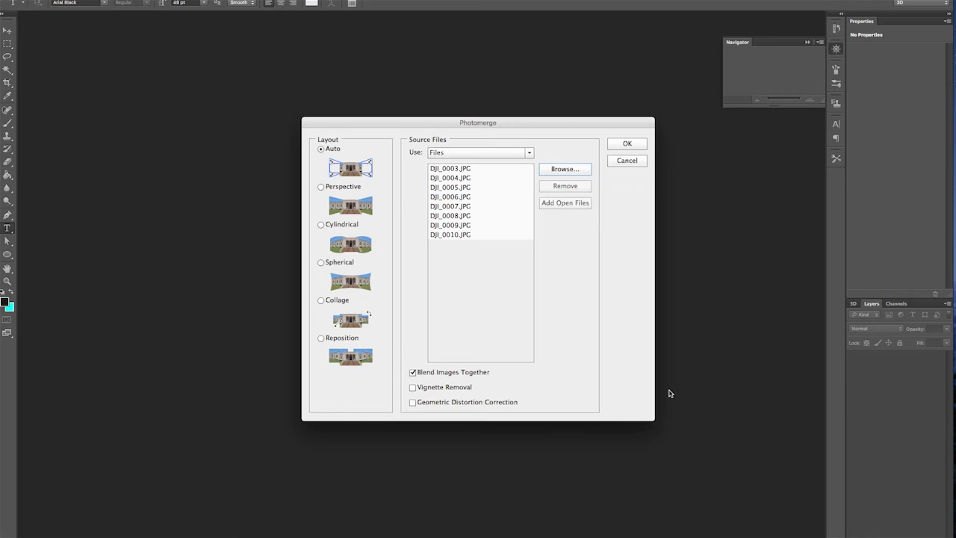
Merge the eight photos into a panorama using the Cylindrical layout
left_click(327, 225)
left_click(633, 146)
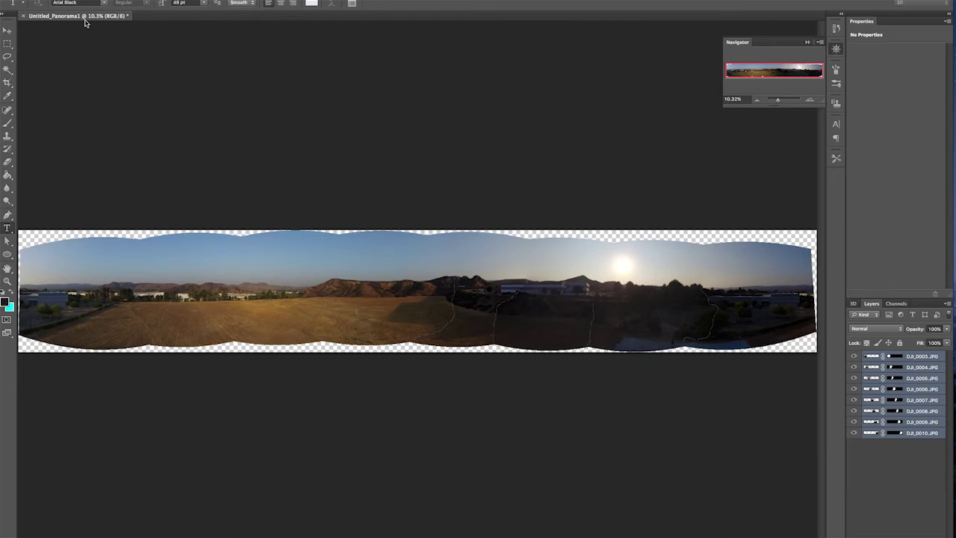
left_click(9, 45)
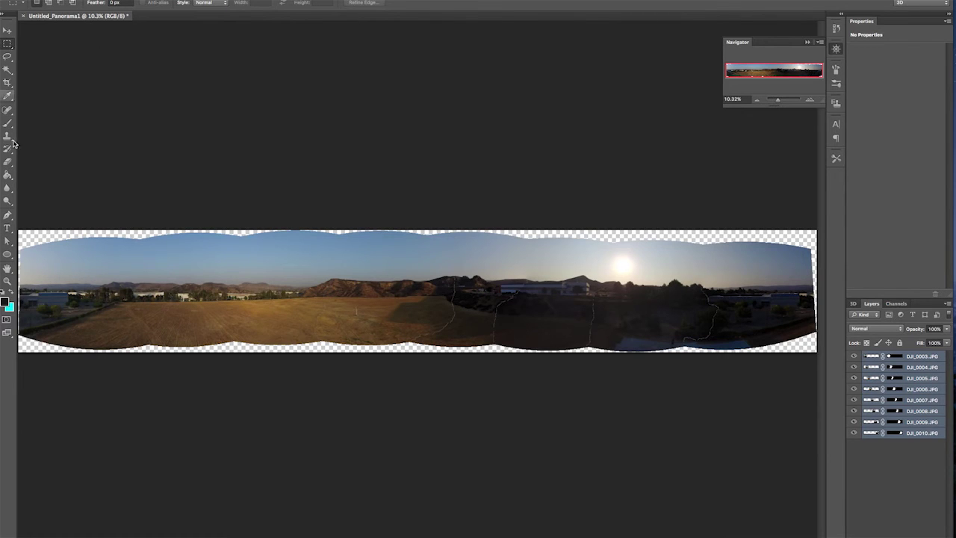
Select the panorama inside its wavy edges and copy it merged from all layers
left_click_drag(20, 249, 806, 333)
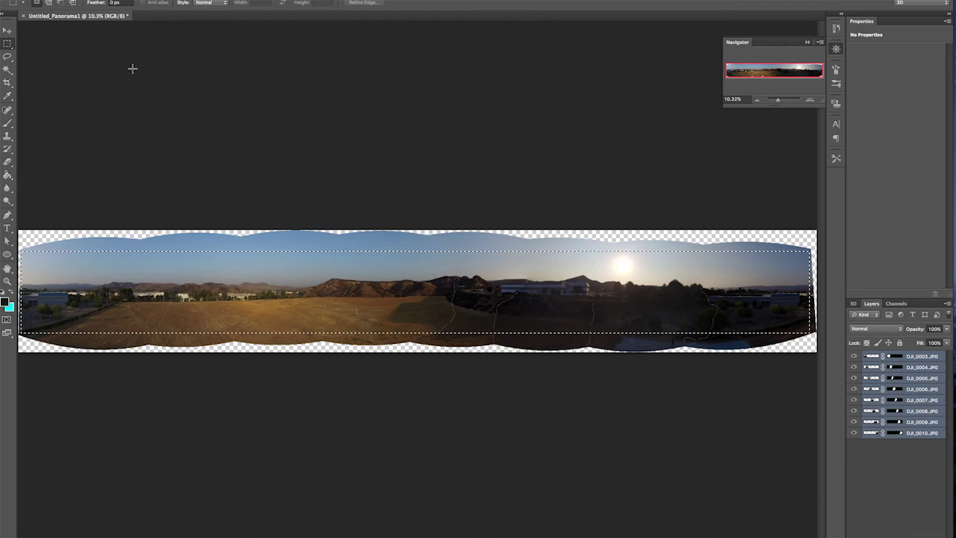
left_click(103, 0)
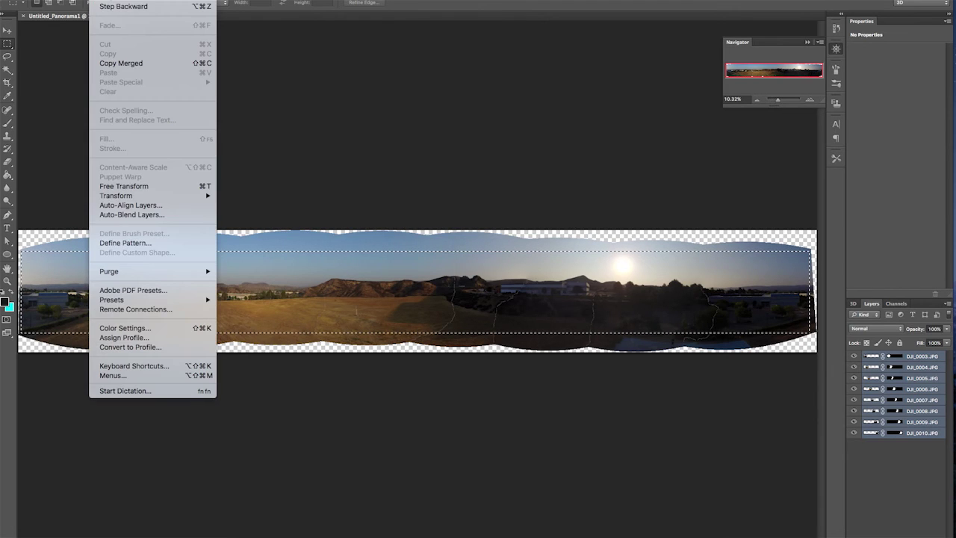
left_click(129, 63)
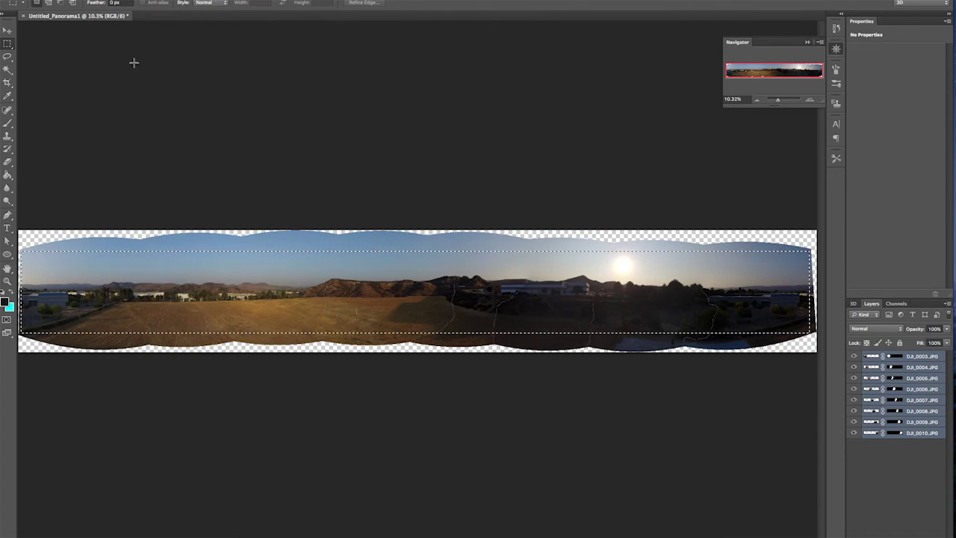
Create a clipboard-sized document named 'PS Auto Pano' and paste the panorama into it
left_click(79, 0)
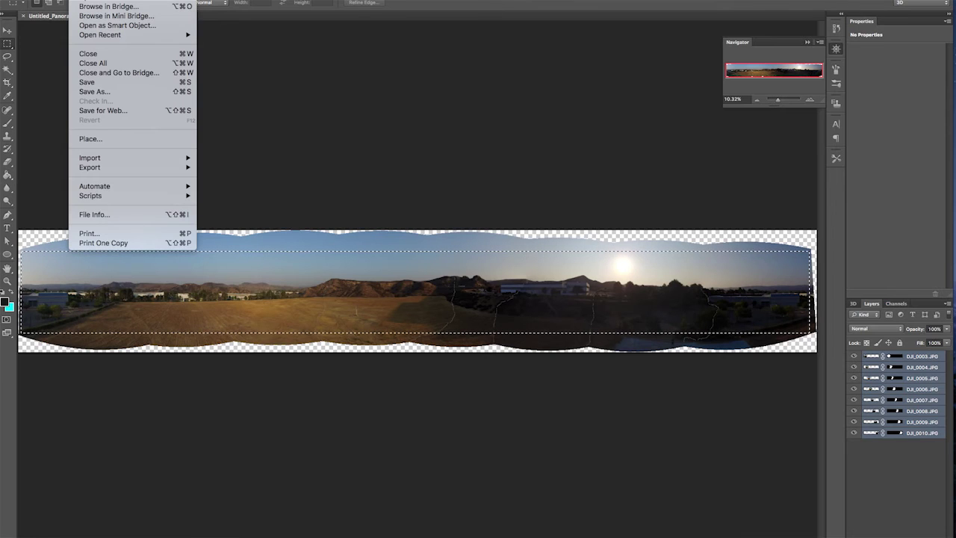
left_click(89, 0)
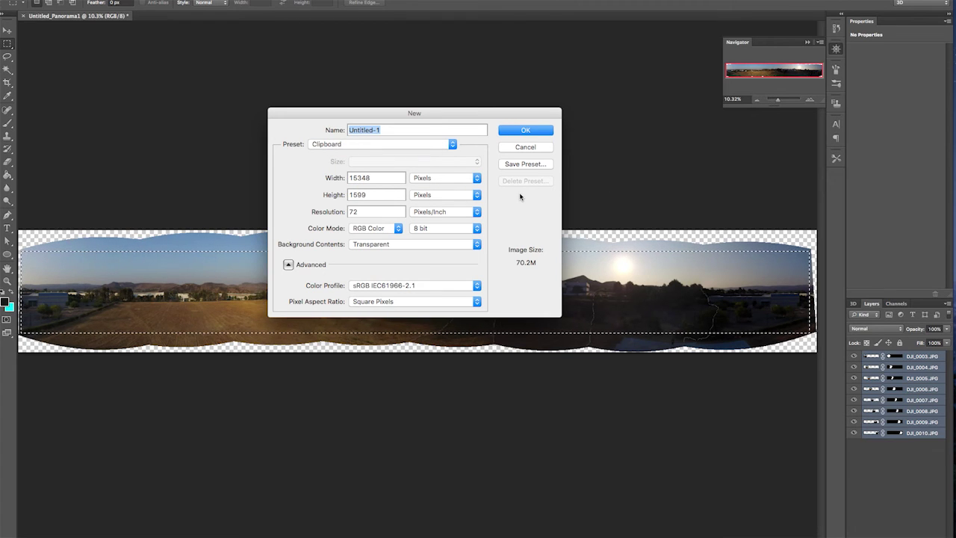
type("PS Auto")
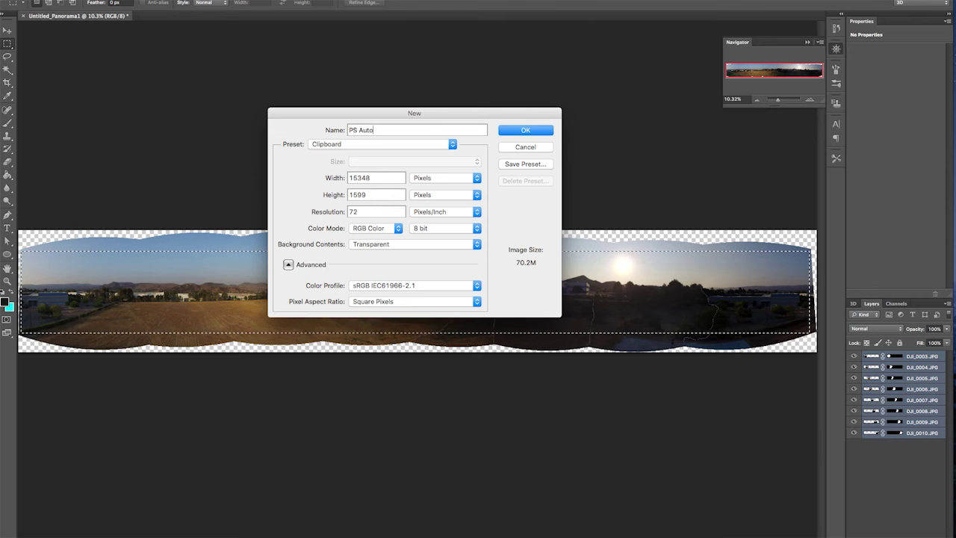
type(" Pano")
key("Return")
key("ctrl+v")
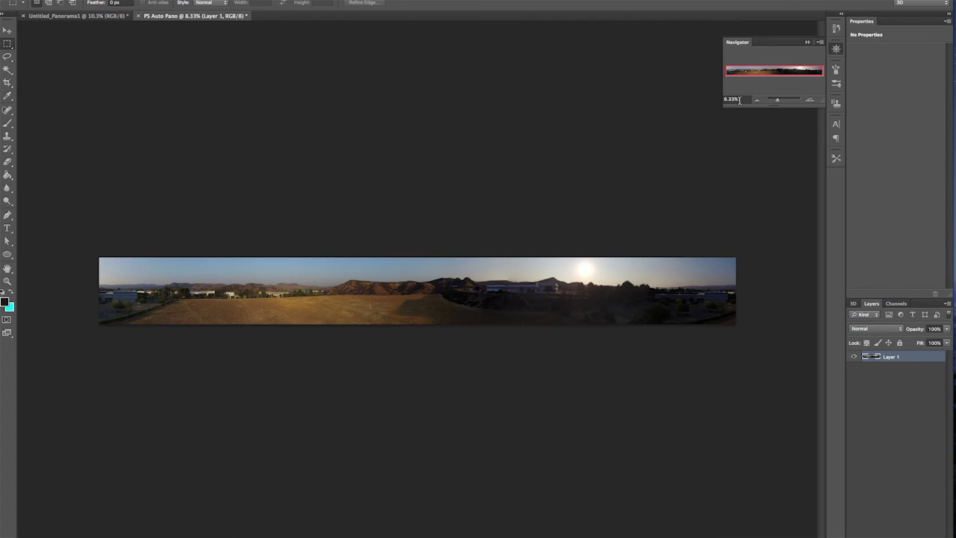
Zoom the Navigator in five steps to 100% and pan to the panorama's left part
left_click(811, 100)
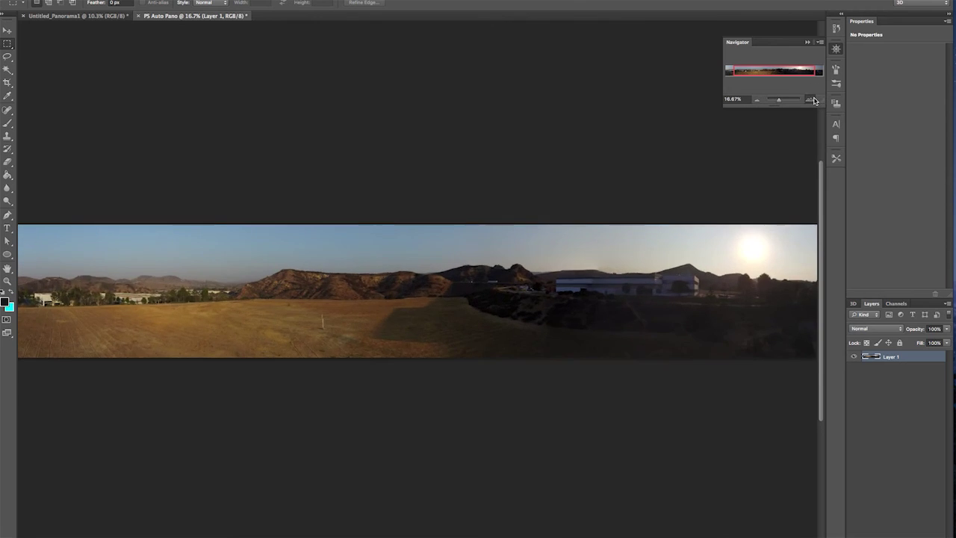
left_click(811, 99)
left_click(811, 99)
left_click(811, 99)
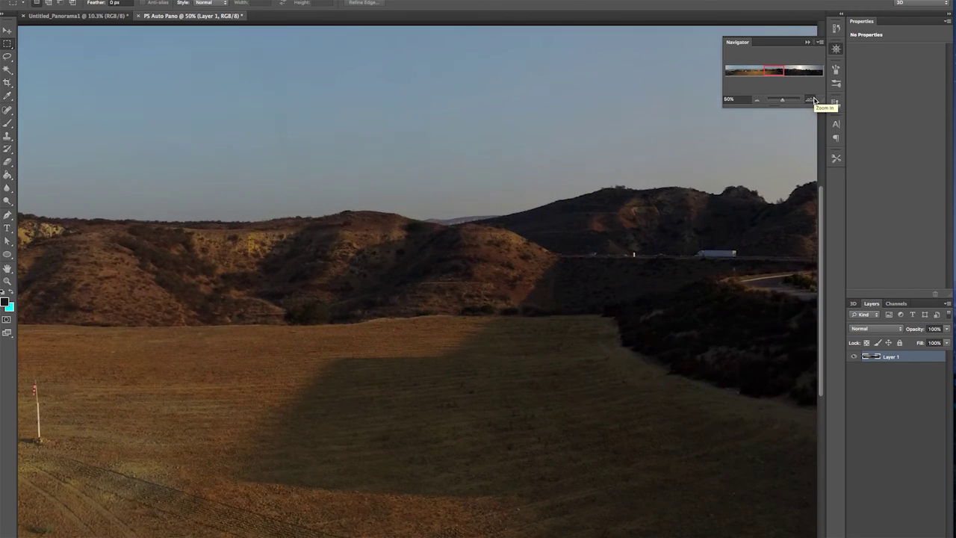
left_click(811, 99)
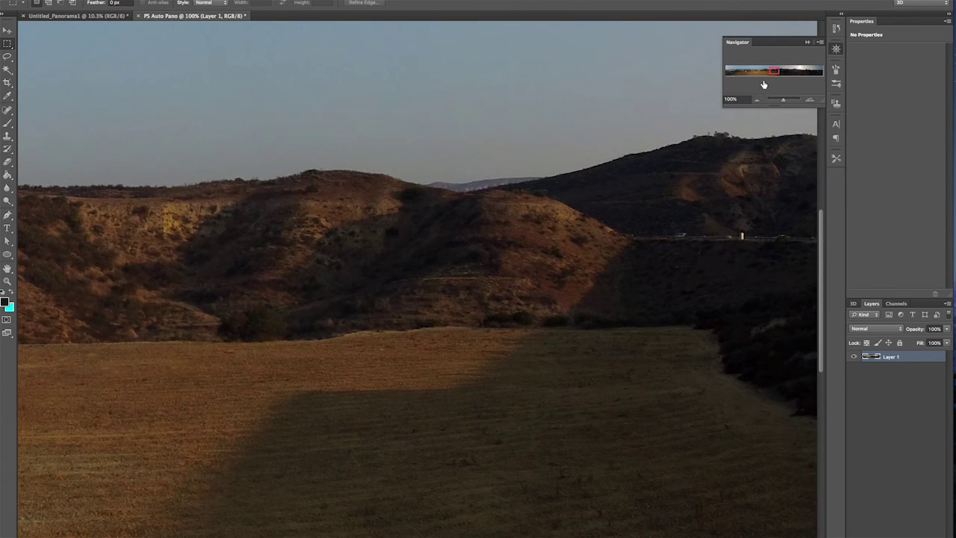
left_click_drag(771, 70, 740, 75)
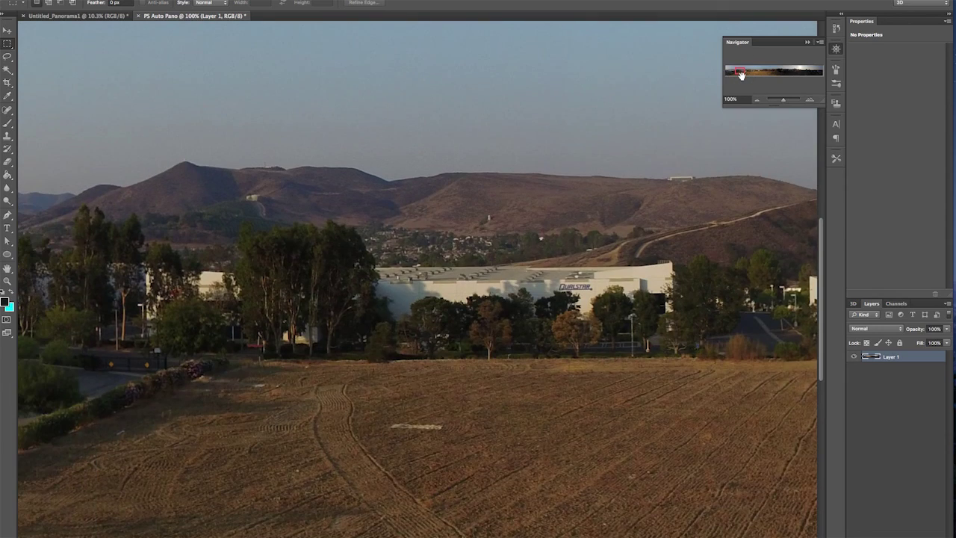